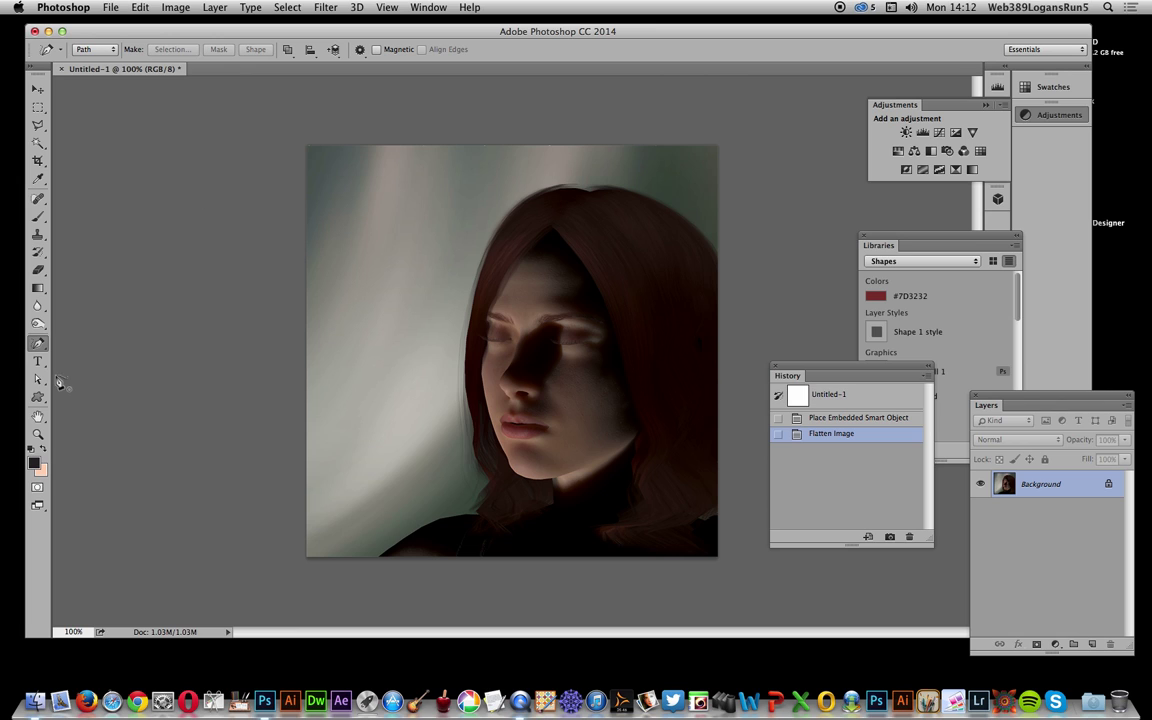
Step: Draw two Freeform Pen paths from the eye across the face, then show the Work Path in Paths
click(39, 345)
drag(39, 345, 102, 357)
mouse_move(502, 344)
mouse_down()
mouse_move(437, 288)
mouse_move(314, 224)
mouse_up()
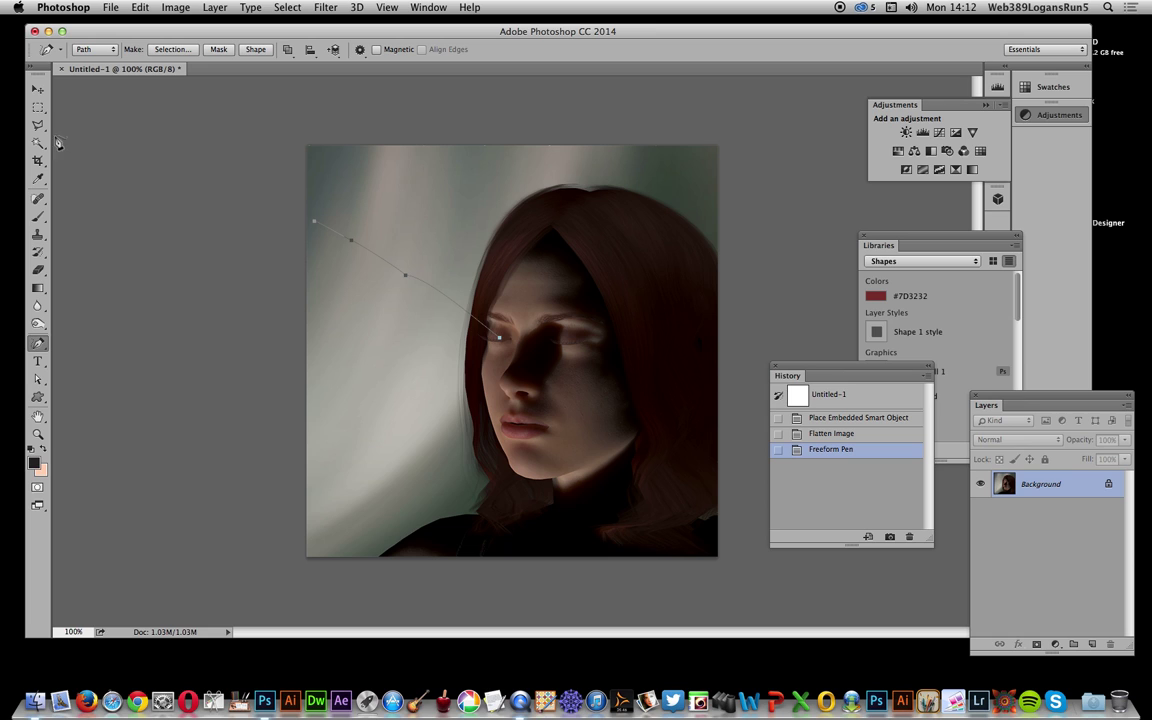
click(37, 90)
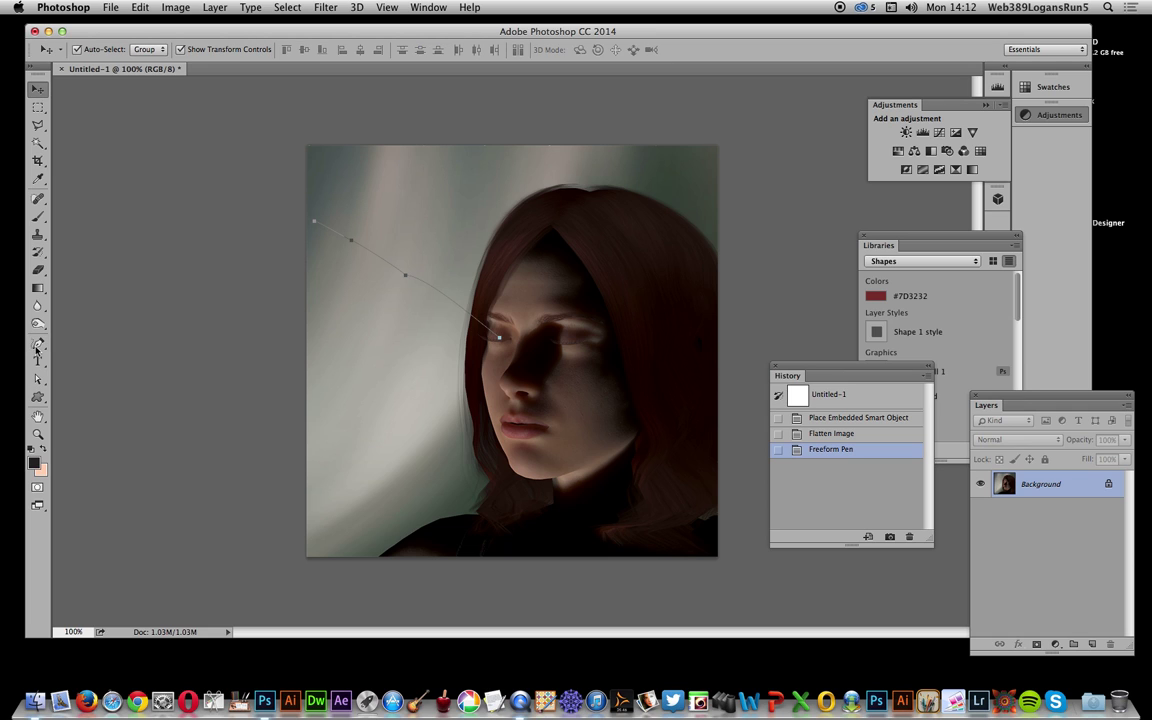
click(37, 344)
mouse_move(560, 343)
mouse_down()
mouse_move(458, 416)
mouse_move(313, 481)
mouse_up()
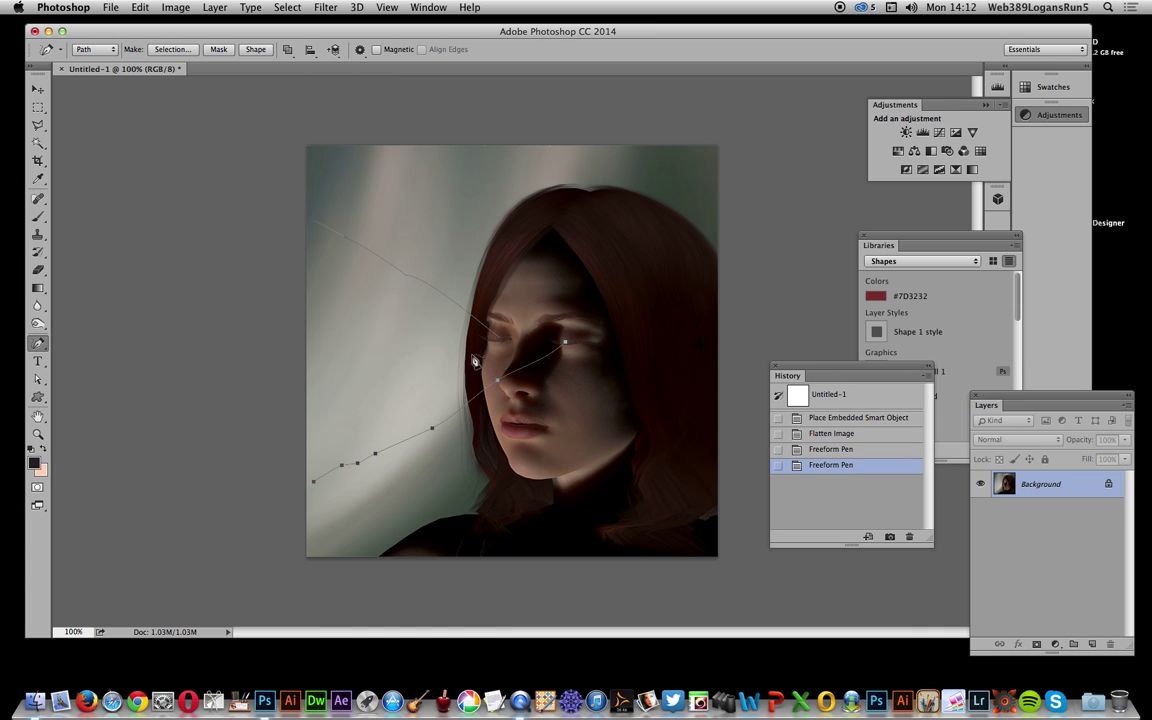
click(428, 7)
click(445, 333)
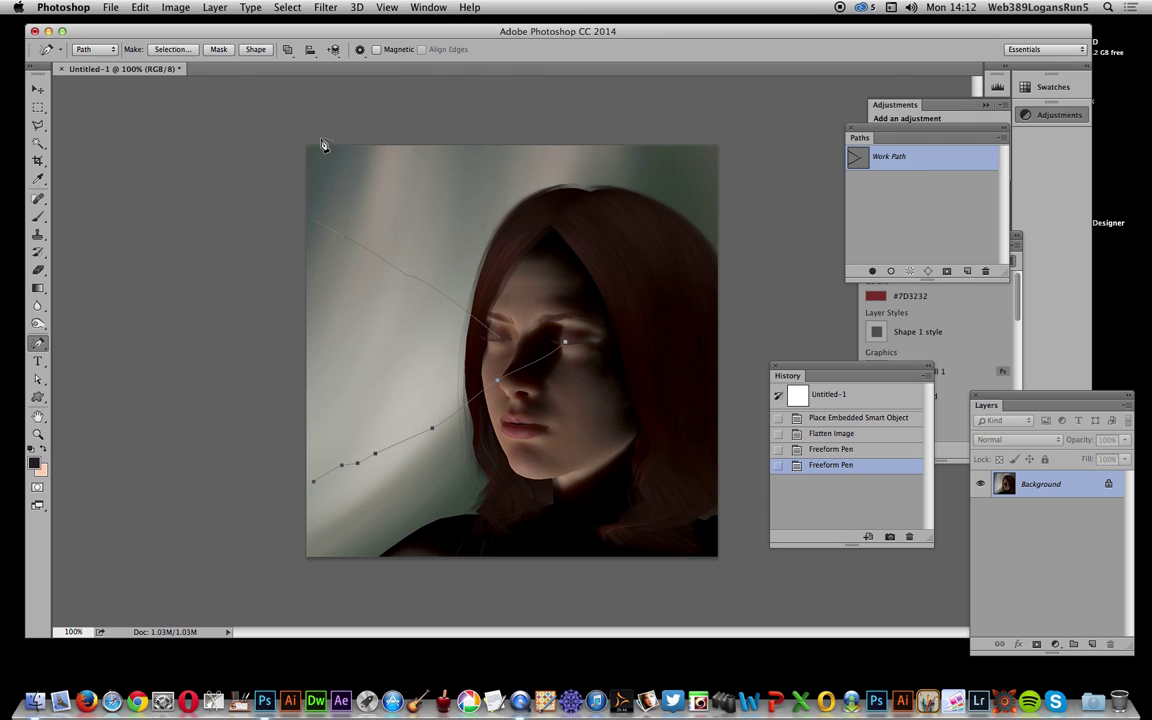
Step: Create a new empty layer named Layer 1 via Layer > New > Layer
click(216, 7)
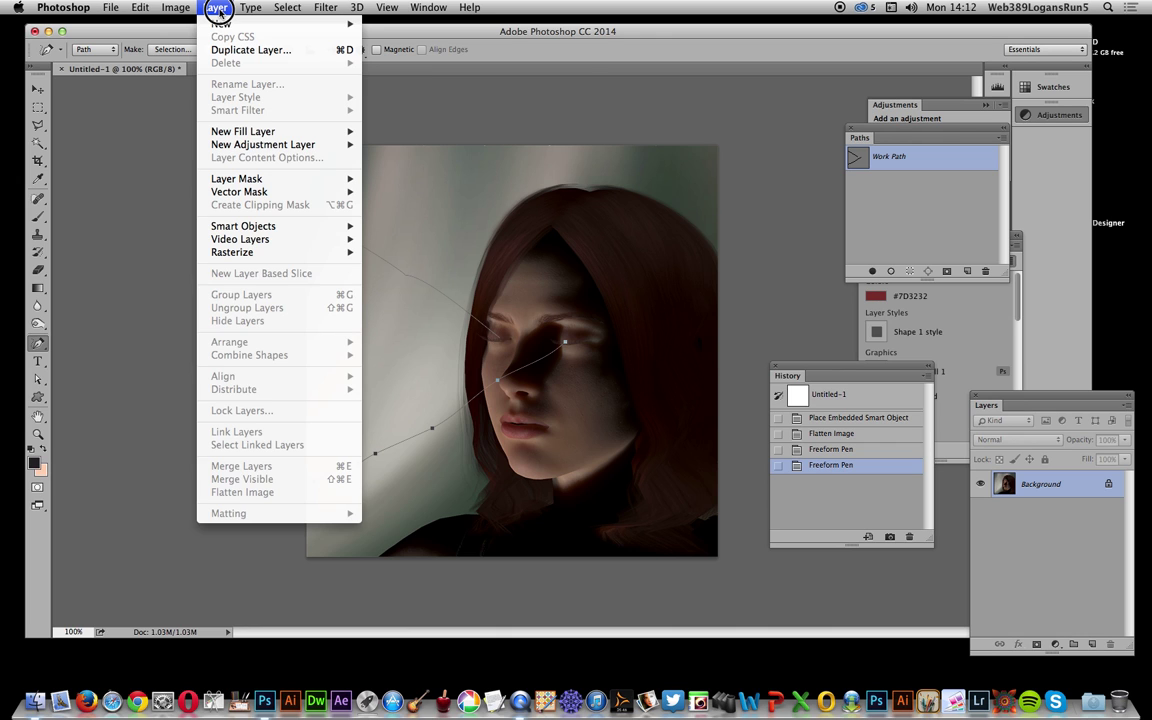
mouse_move(221, 26)
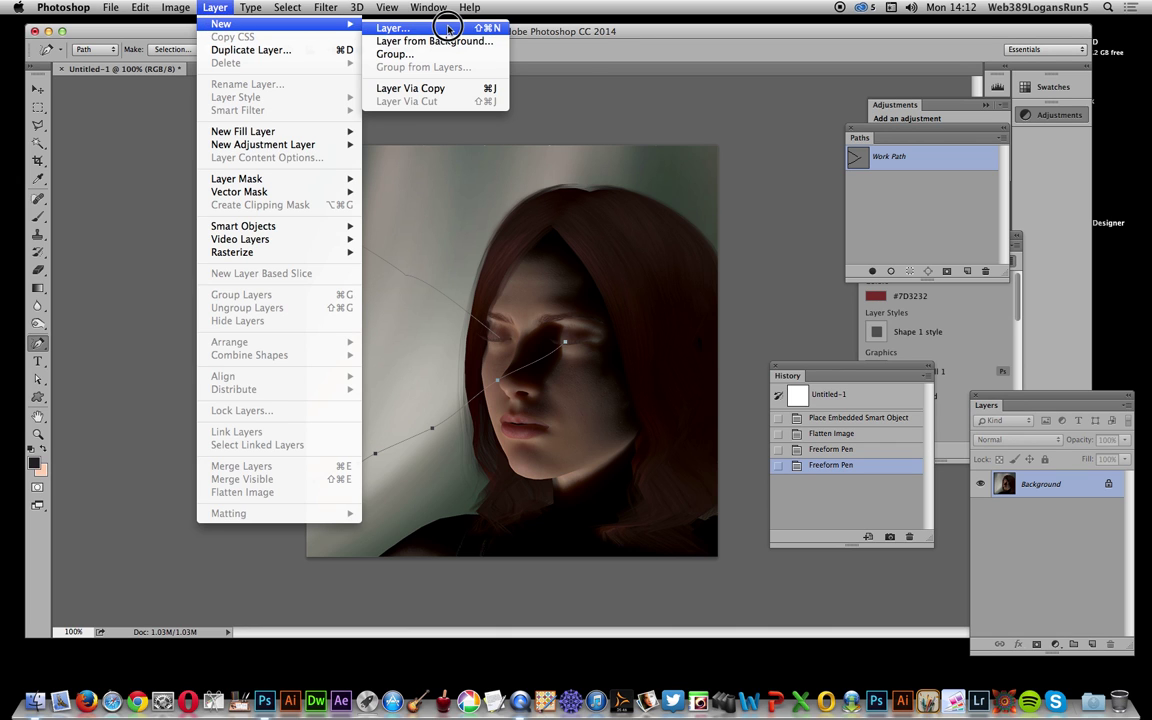
click(392, 28)
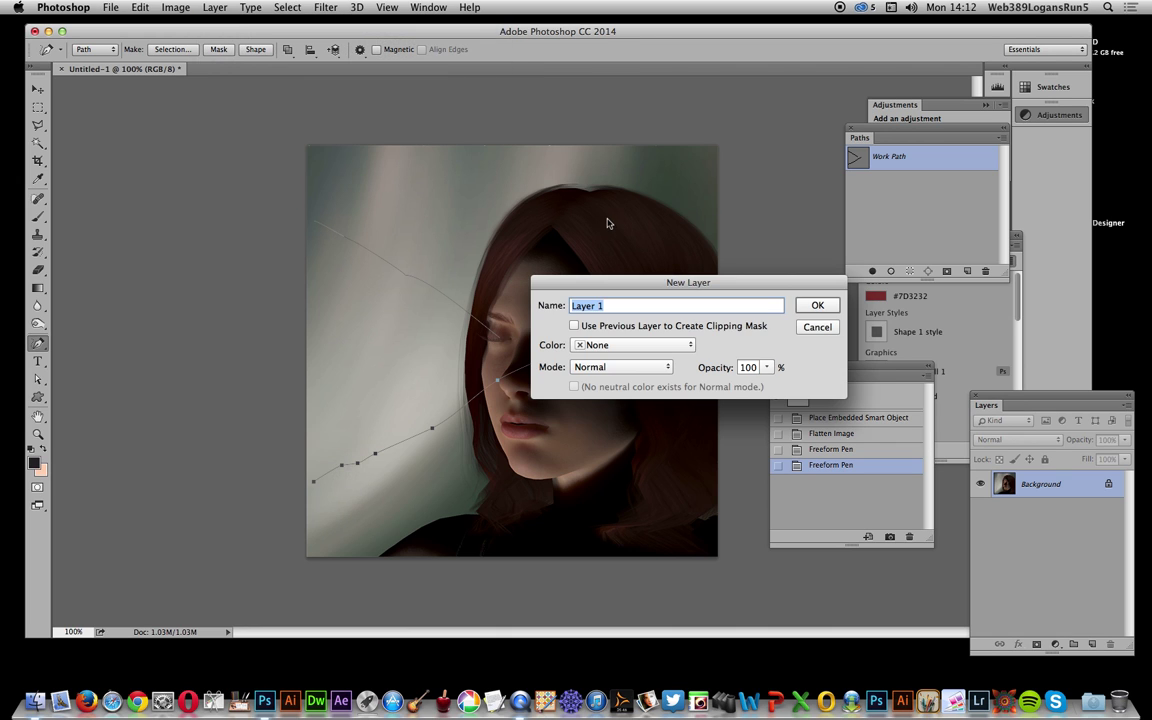
click(817, 307)
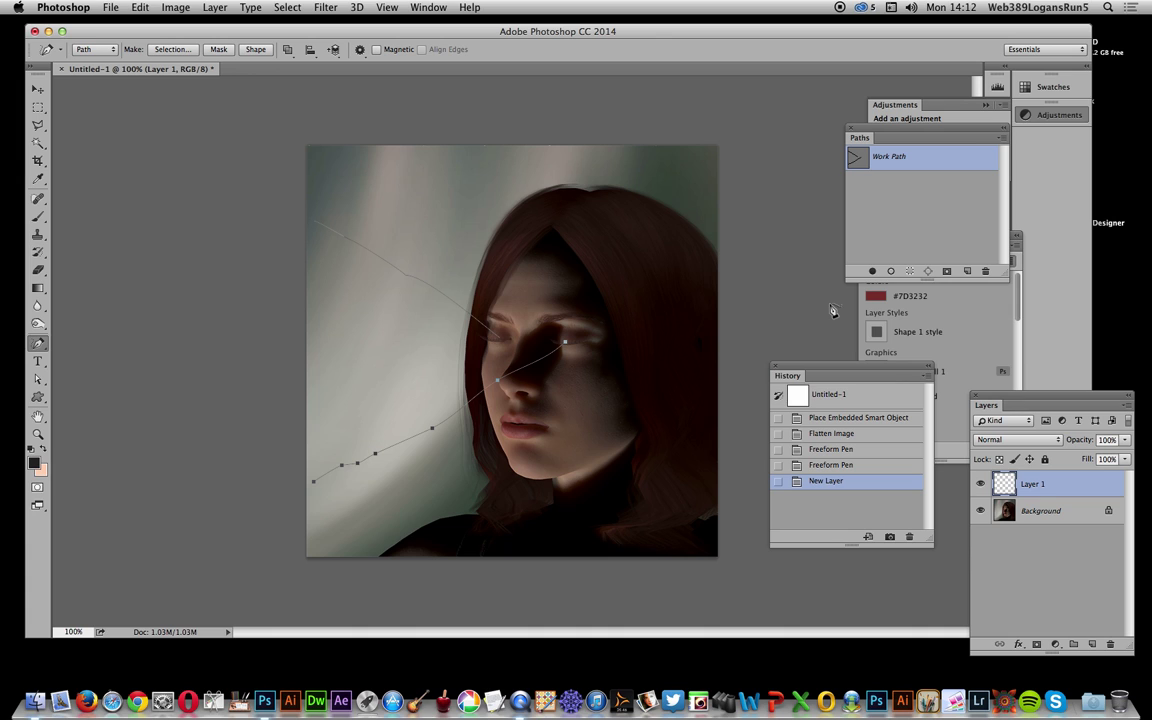
click(327, 9)
click(327, 8)
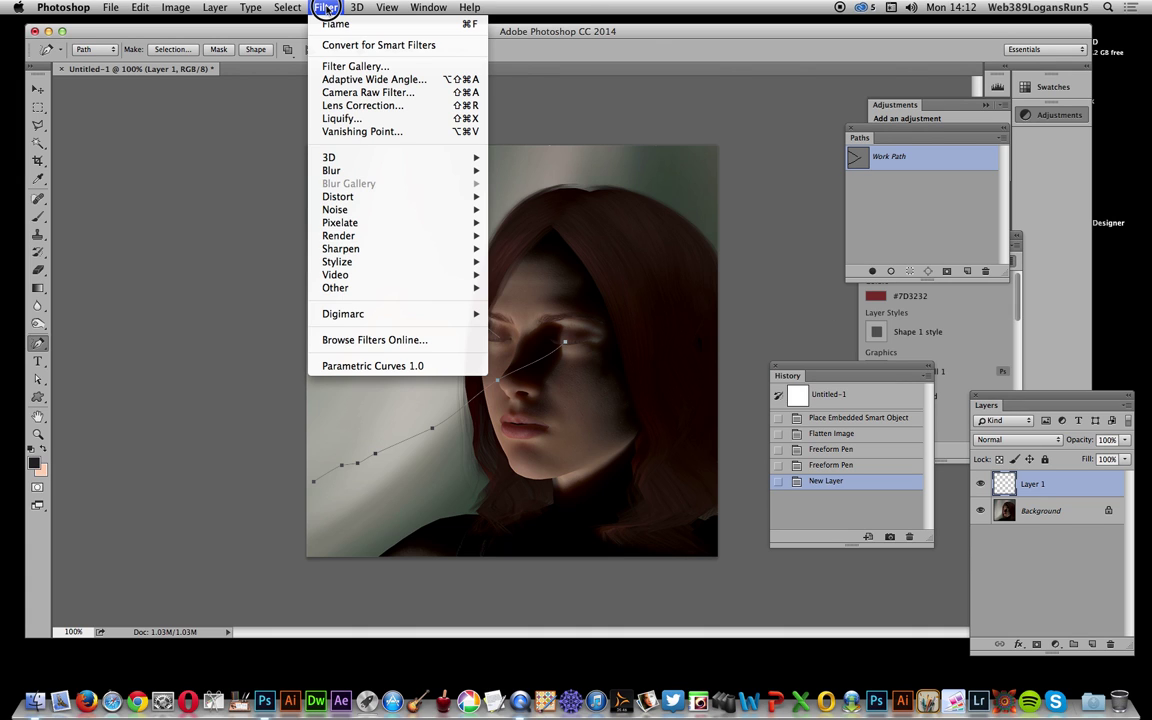
mouse_move(368, 236)
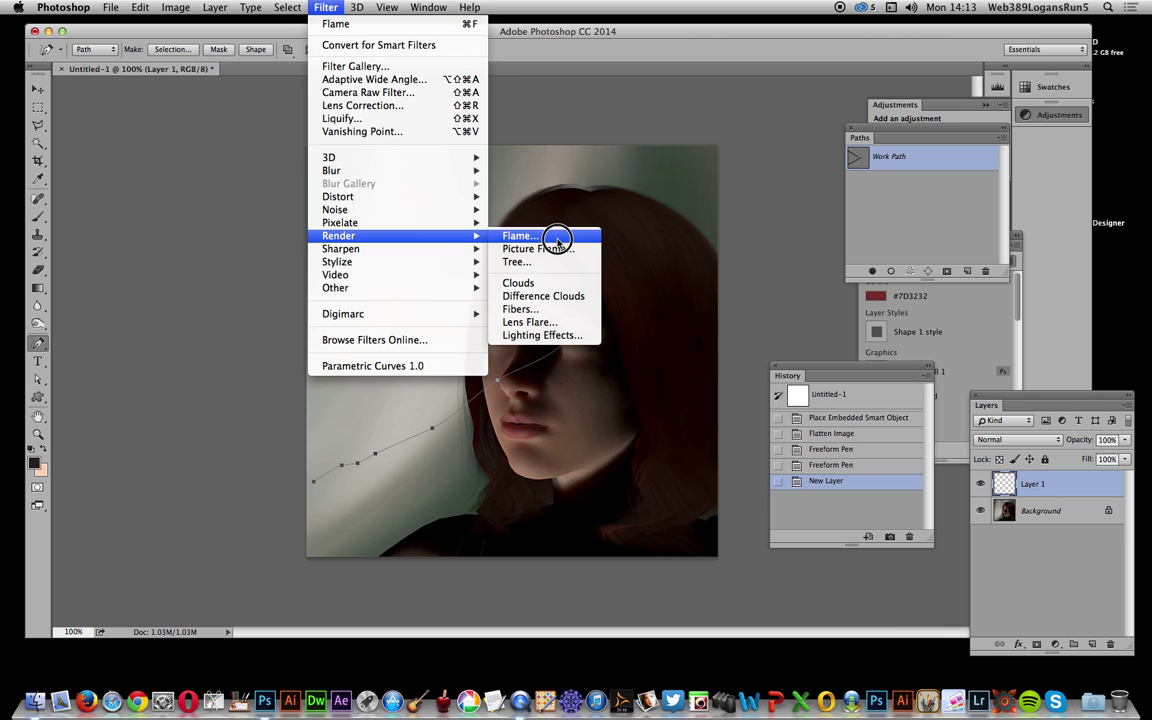
click(557, 240)
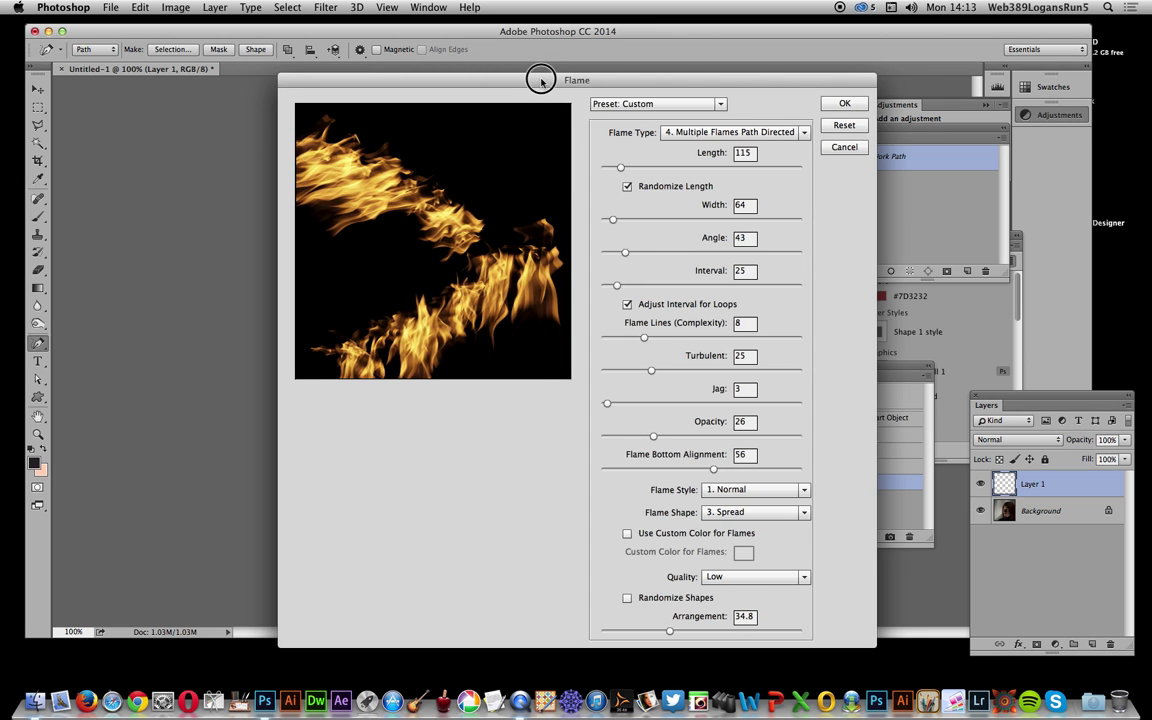
Step: In the Flame dialog, keep random lengths on, set opacity about 22 and arrangement 19.1
drag(540, 77, 869, 99)
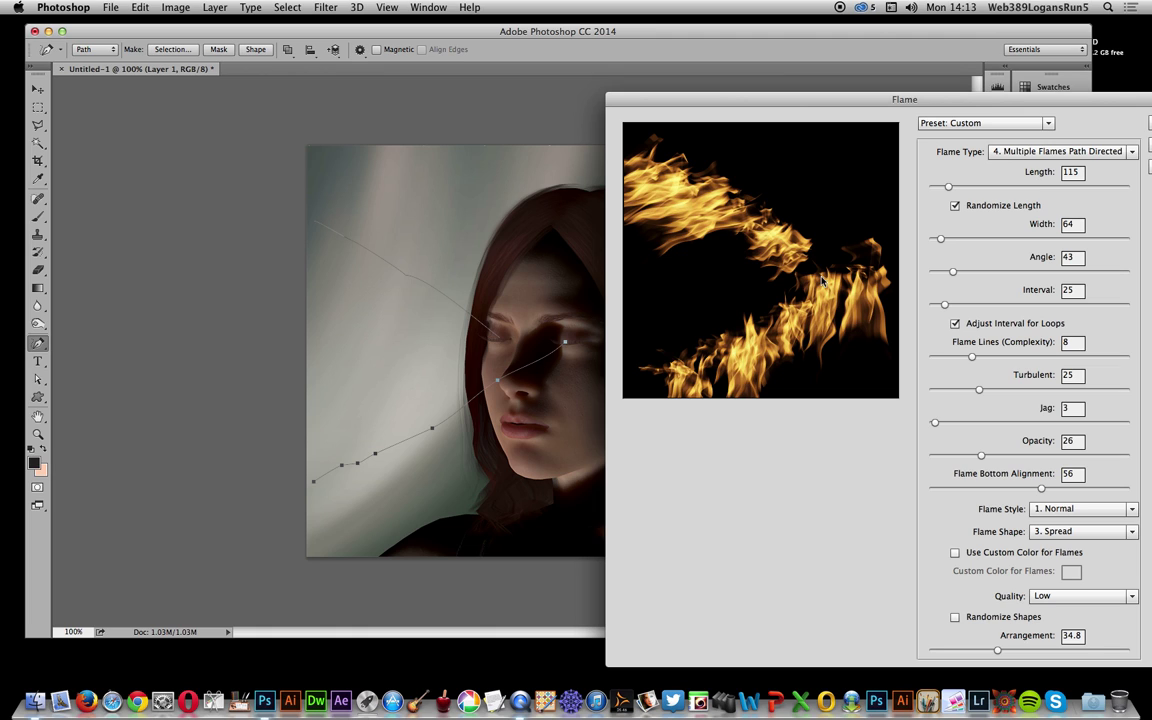
click(955, 205)
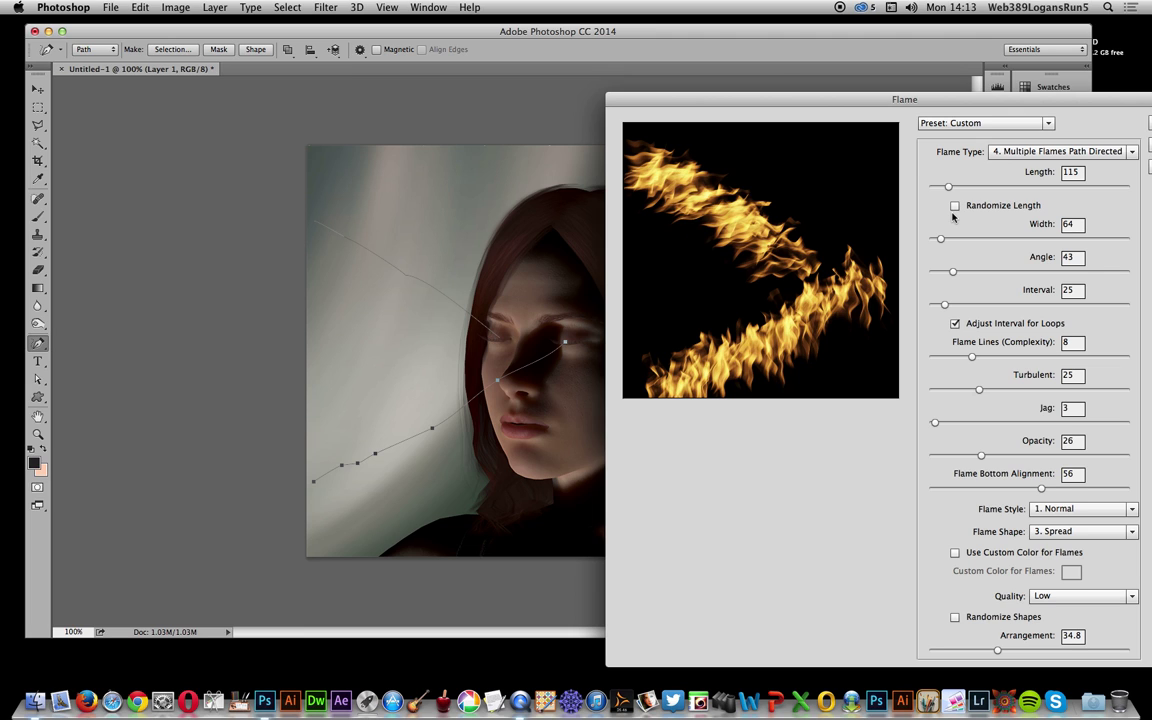
click(954, 207)
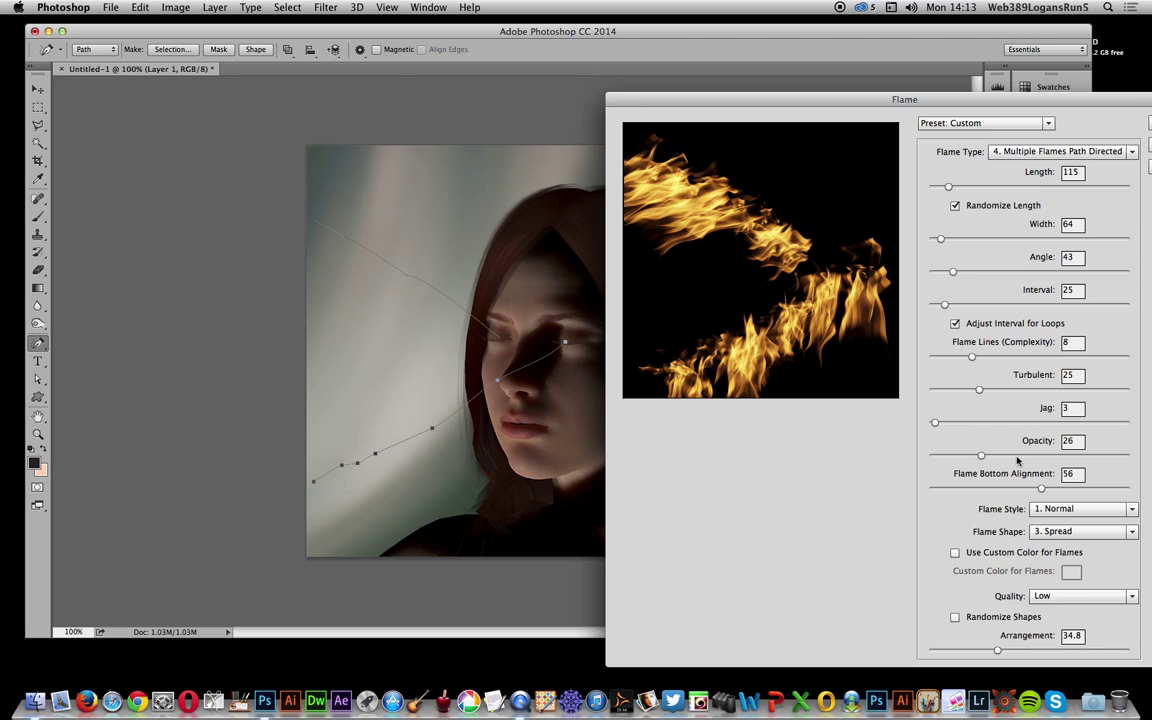
drag(980, 458, 1089, 456)
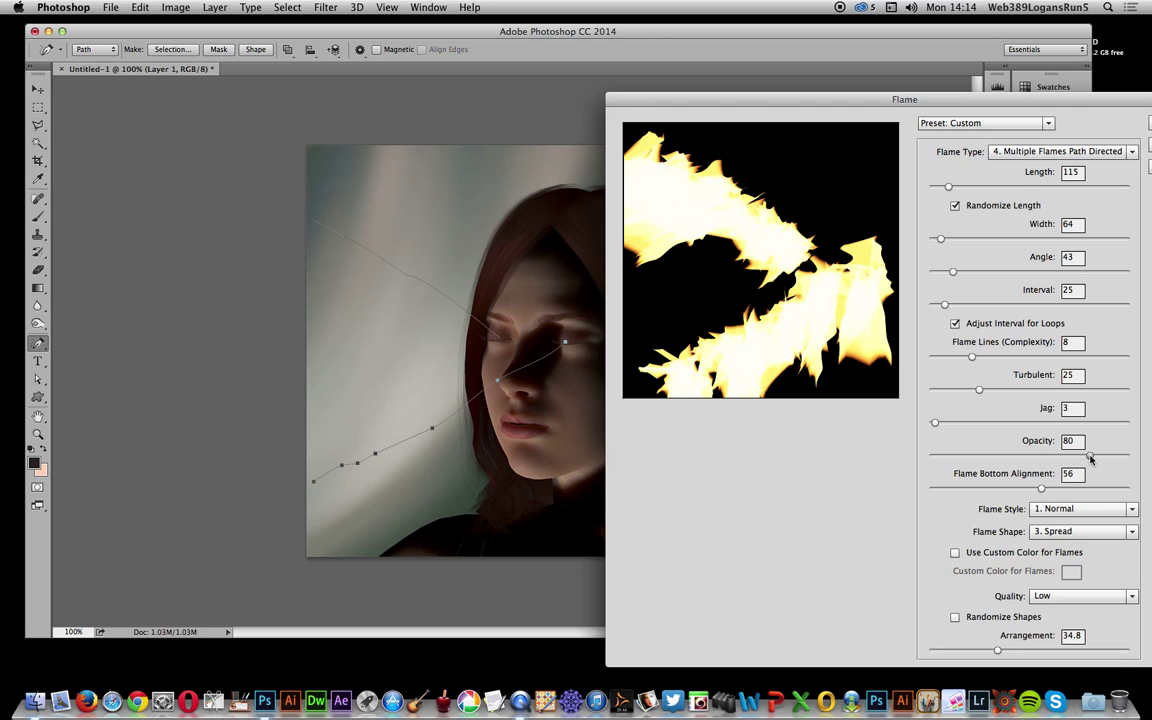
drag(1090, 455, 975, 456)
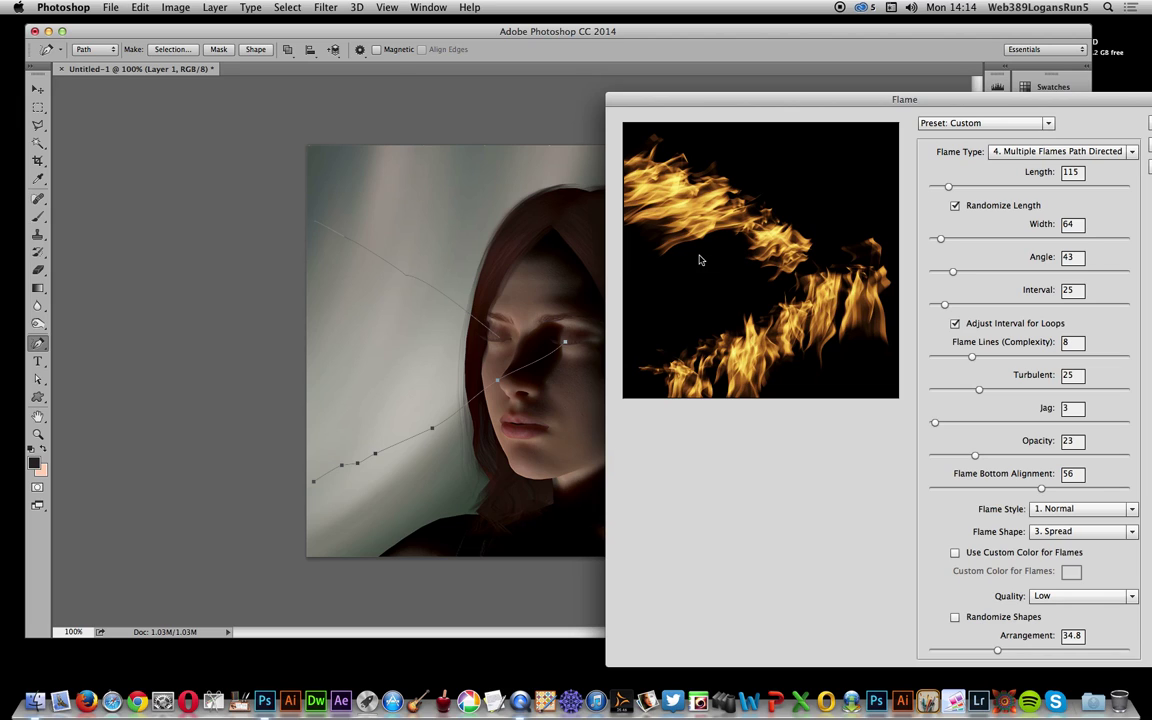
click(997, 651)
drag(997, 651, 965, 650)
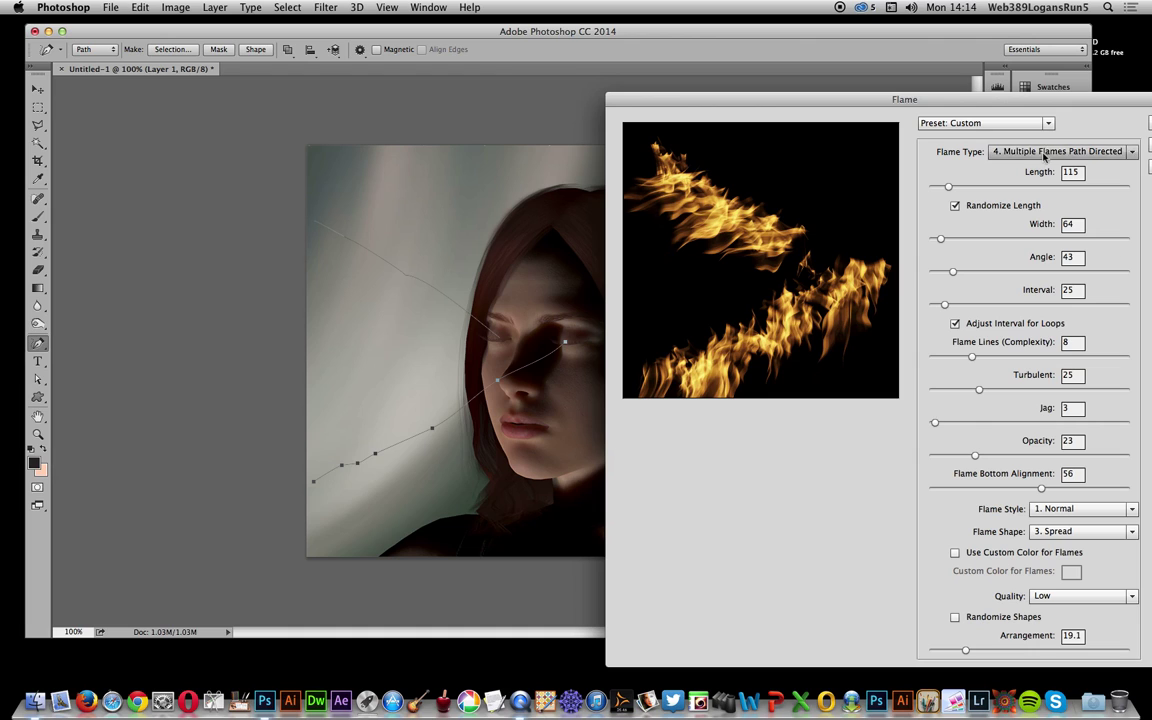
drag(976, 104, 914, 79)
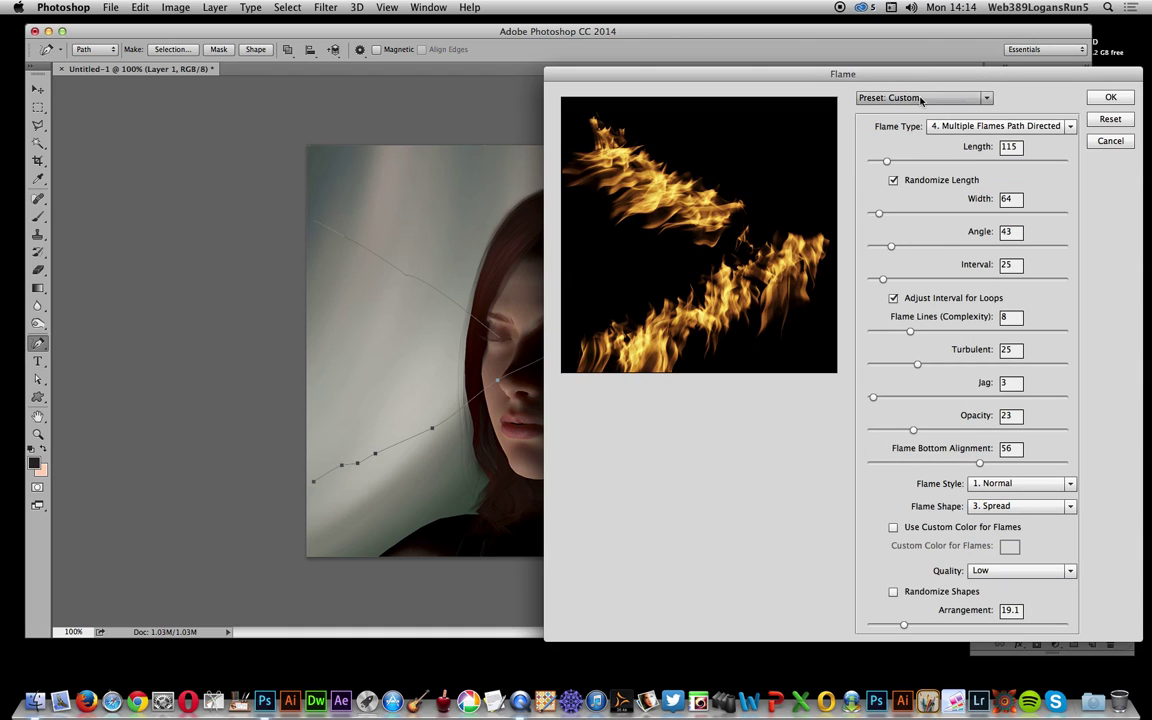
Step: Keep Multiple Flames Path Directed as flame type, review presets, and apply the Flame filter
click(975, 126)
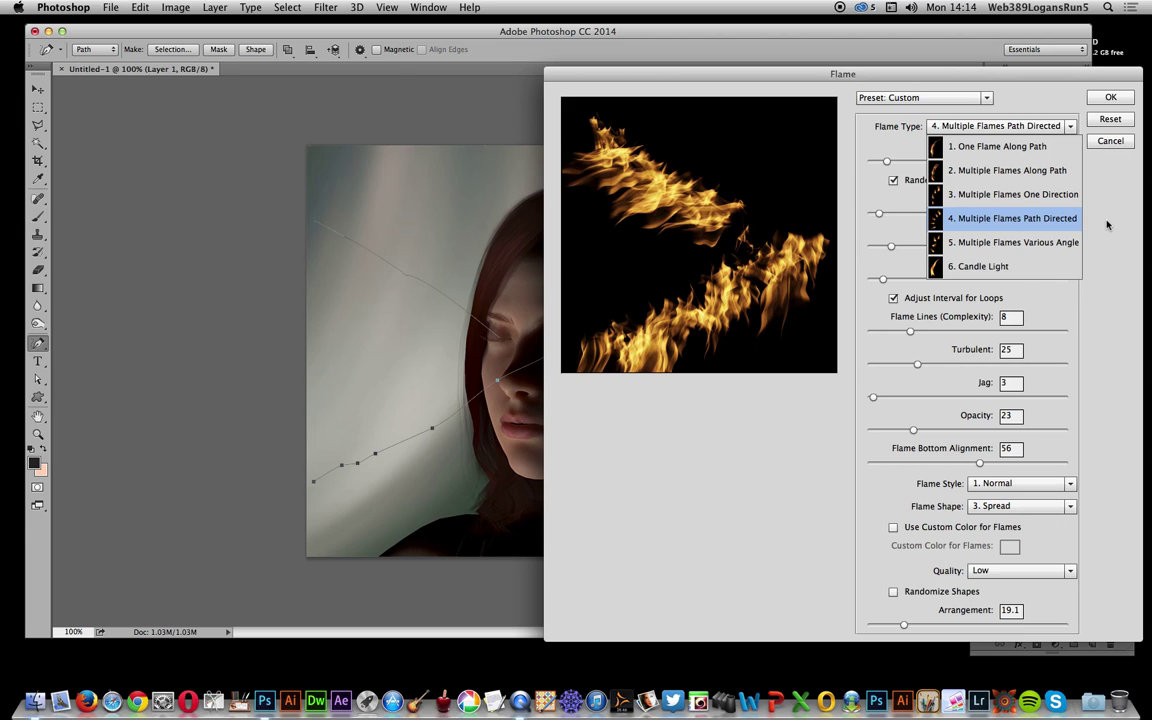
click(1000, 216)
click(905, 97)
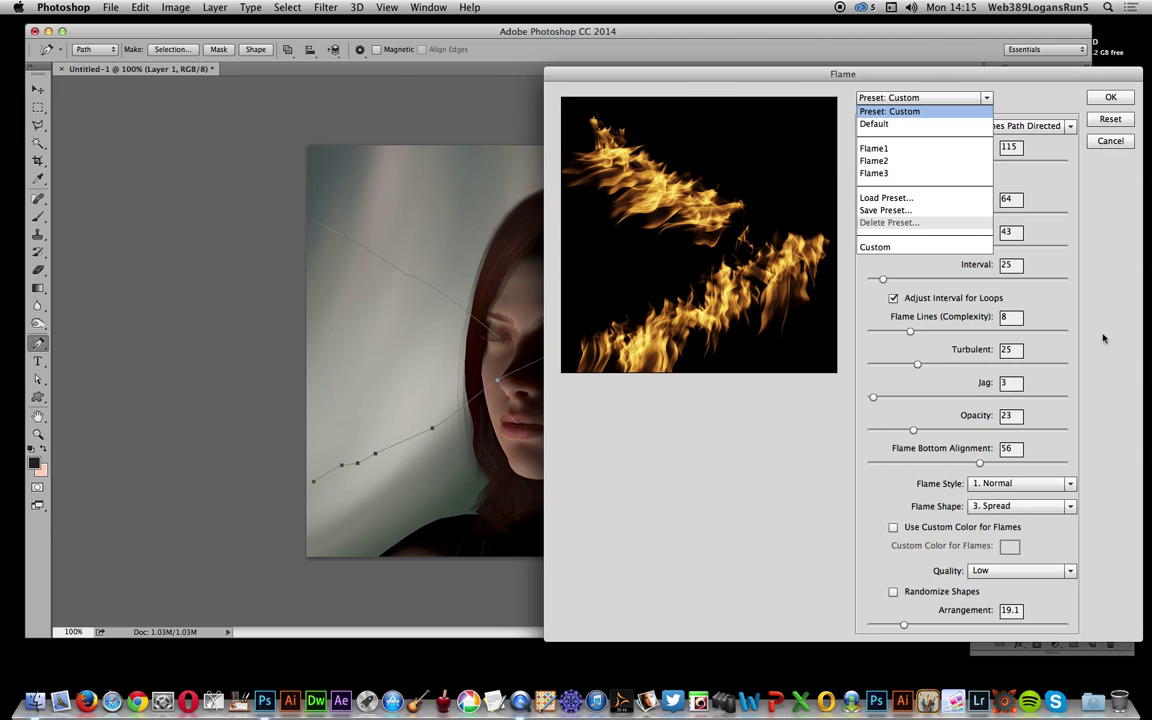
key(Return)
key(Return)
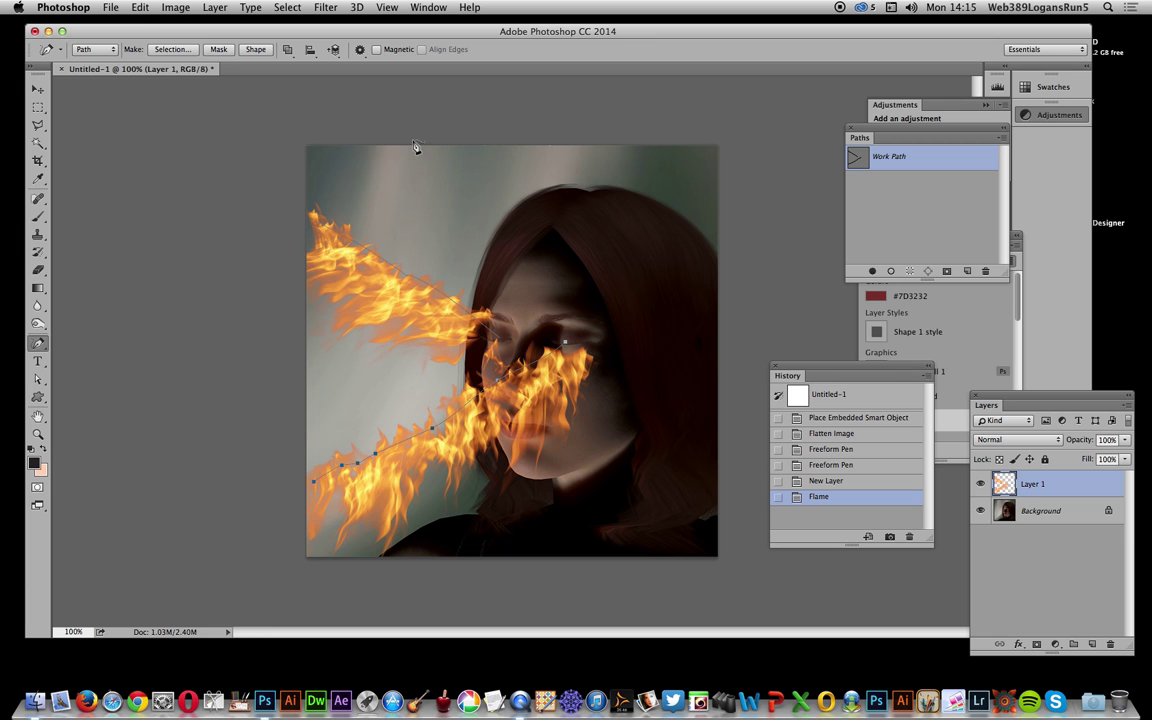
Step: Add a Drop Shadow to Layer 1 with 89% opacity and 33 px distance
click(218, 7)
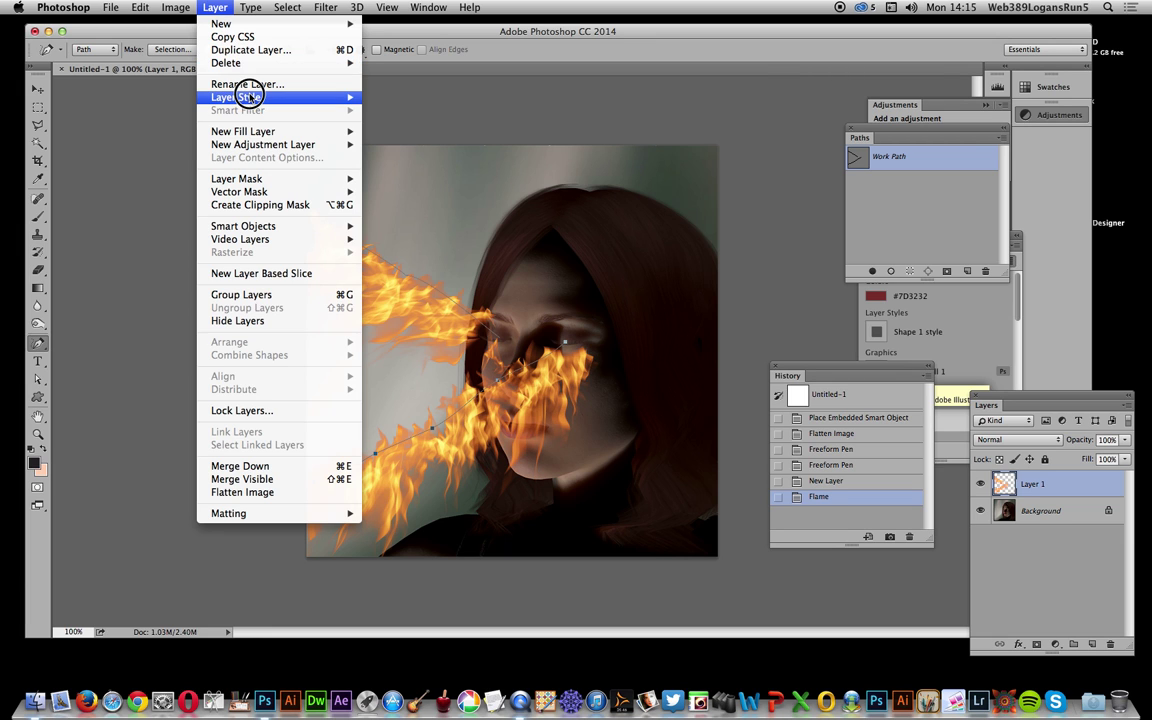
mouse_move(288, 97)
key(Escape)
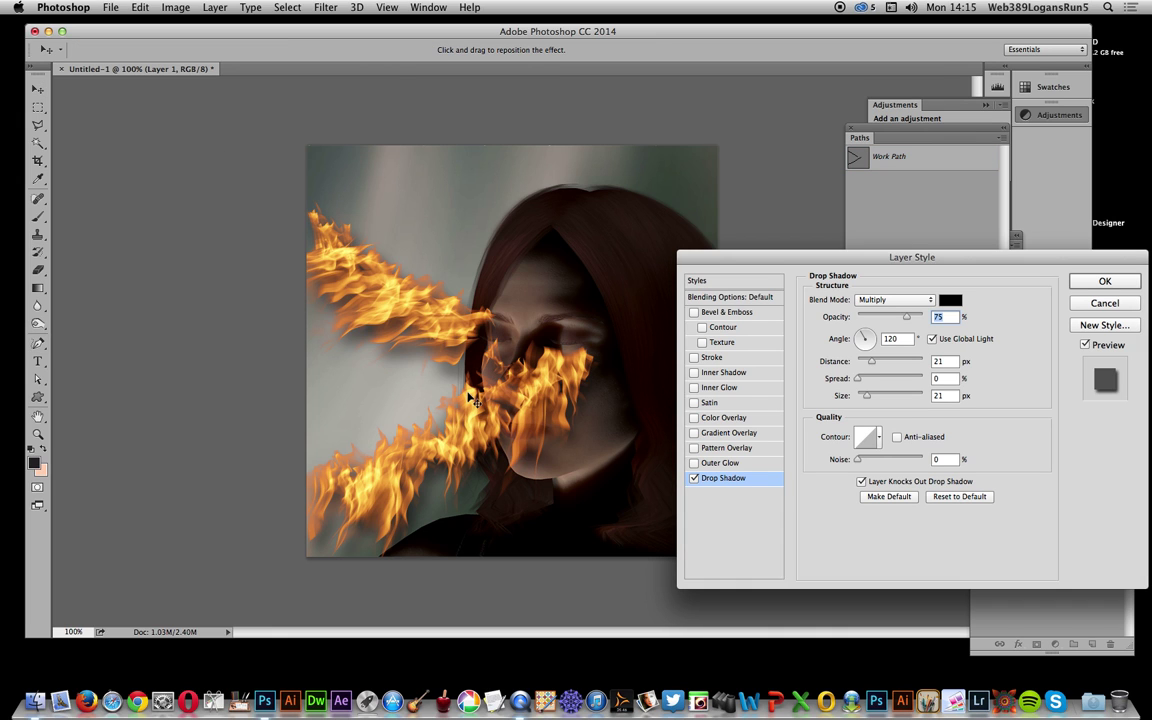
drag(906, 316, 915, 316)
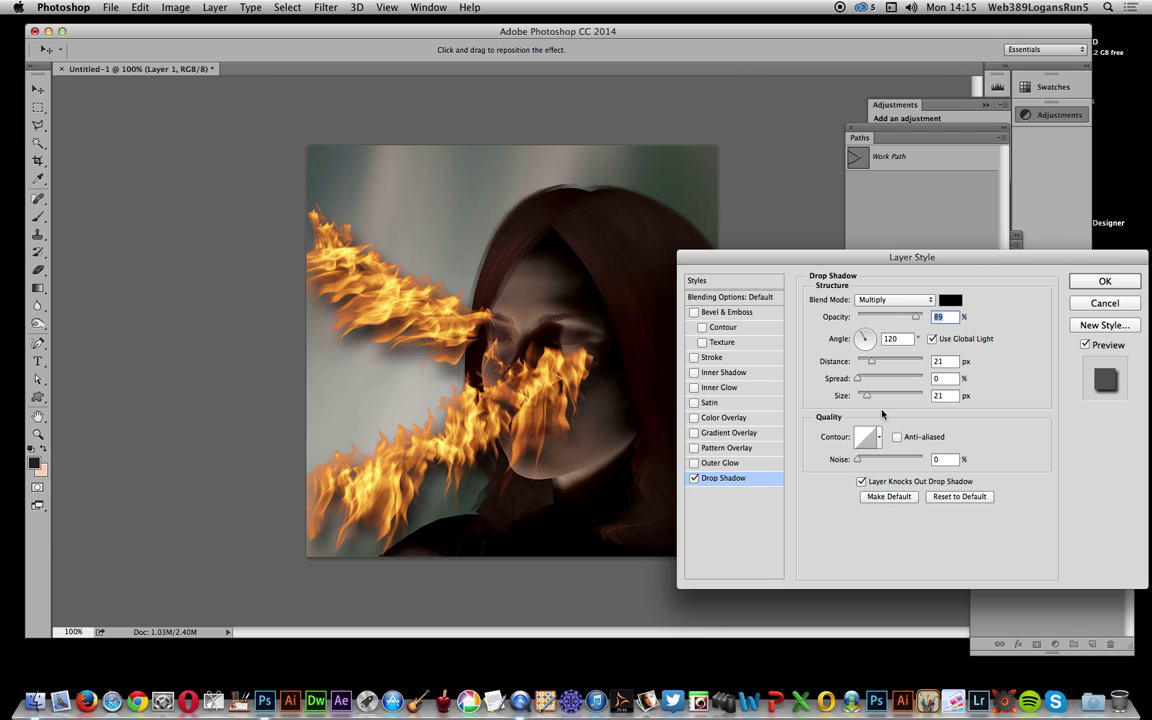
drag(873, 362, 879, 361)
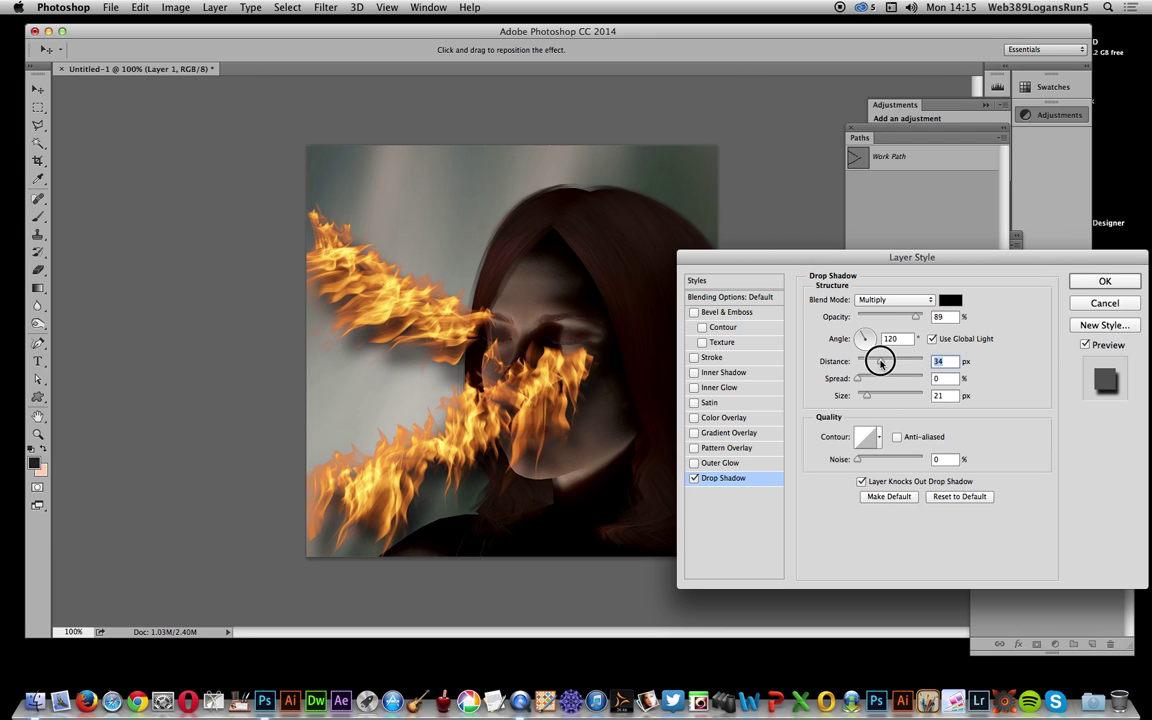
Step: Try Bevel & Emboss with Contour, then remove both and accept the drop shadow style
click(694, 312)
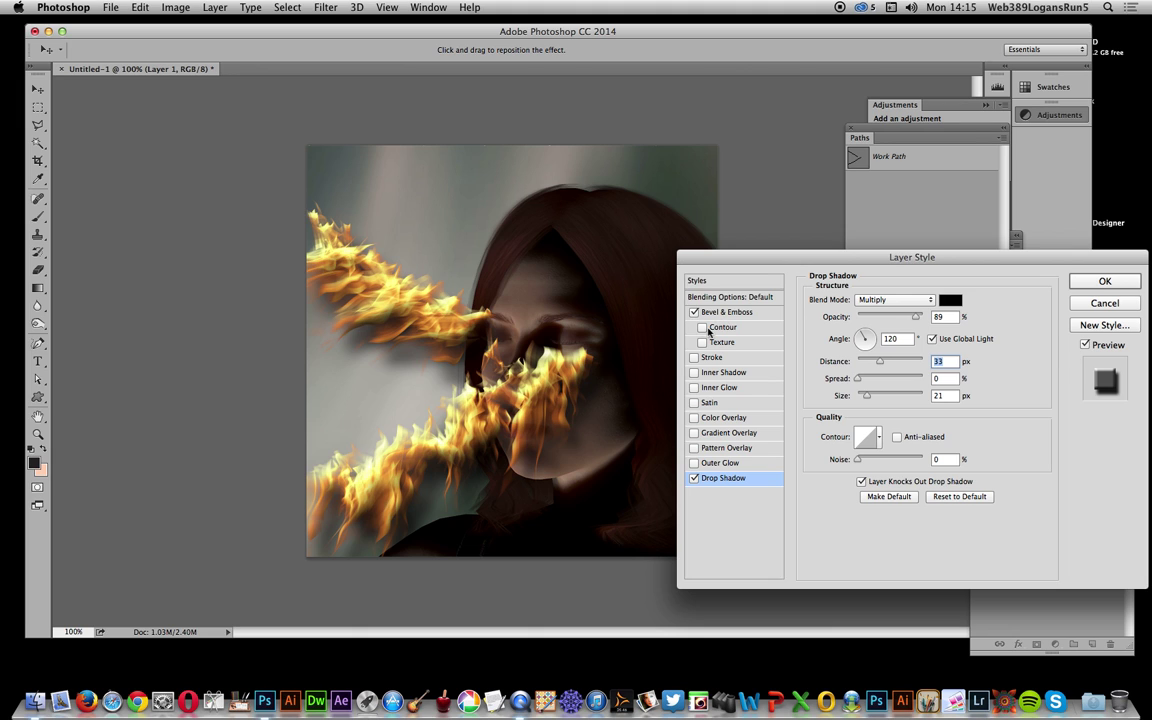
click(703, 328)
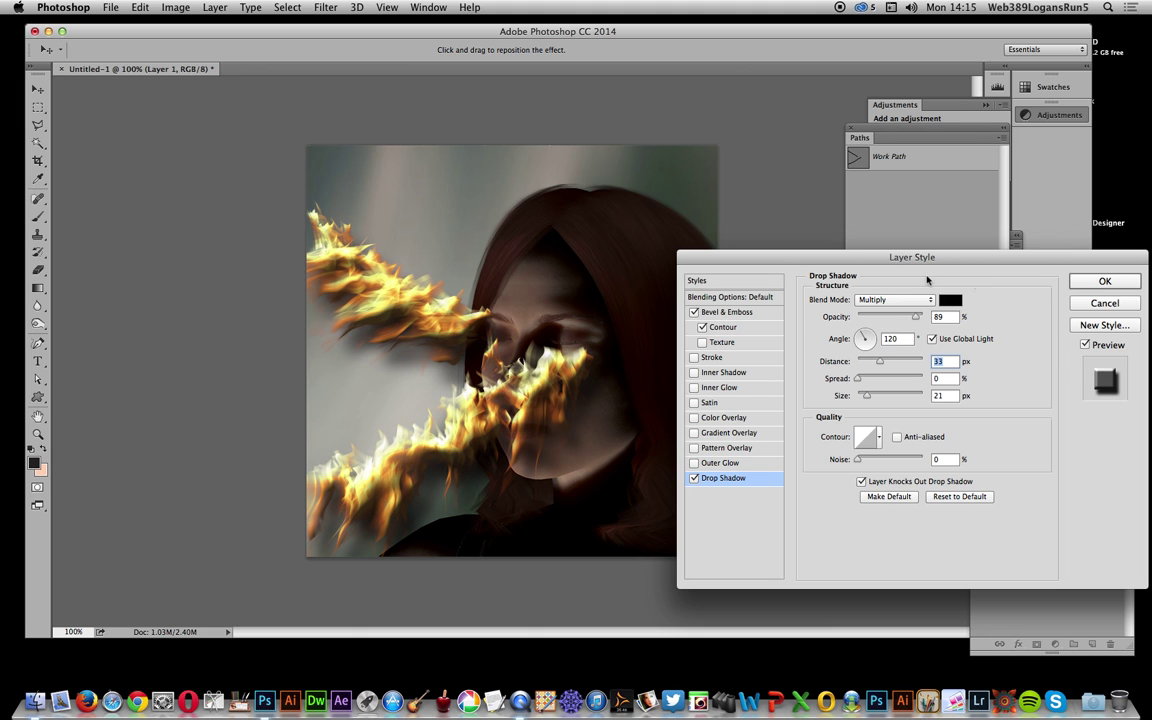
click(720, 327)
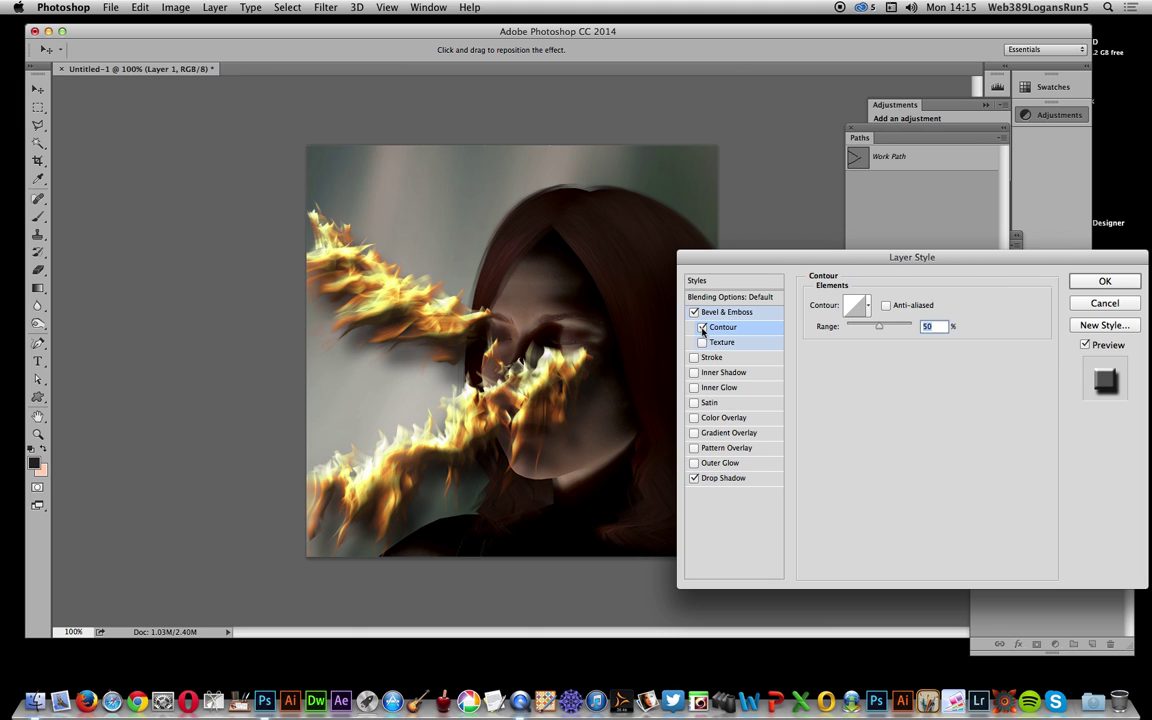
click(703, 328)
click(694, 312)
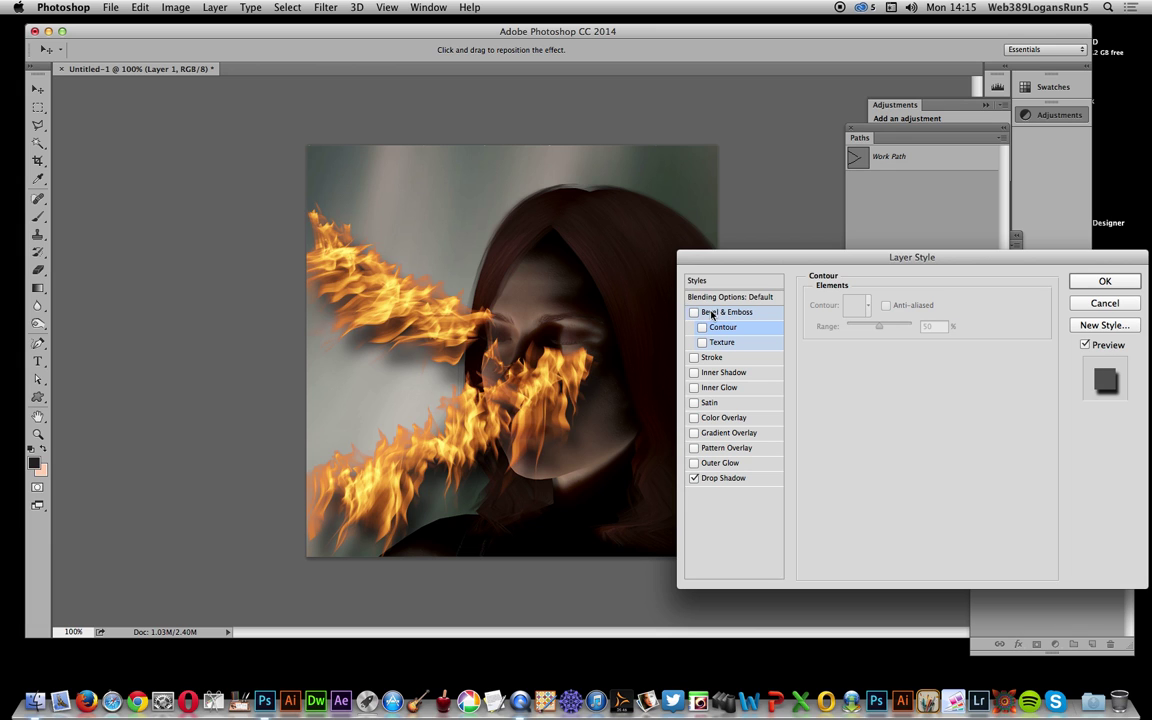
click(1100, 282)
Step: Apply a 5.6-pixel Gaussian Blur to the flames on Layer 1
click(326, 7)
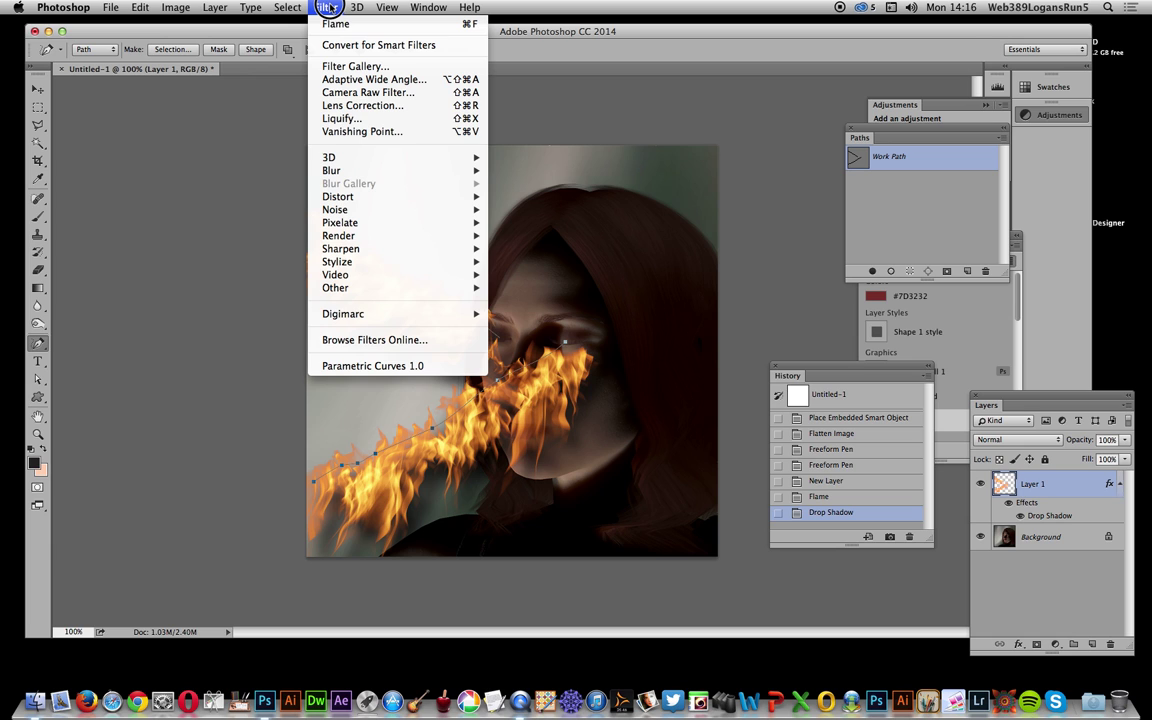
mouse_move(368, 170)
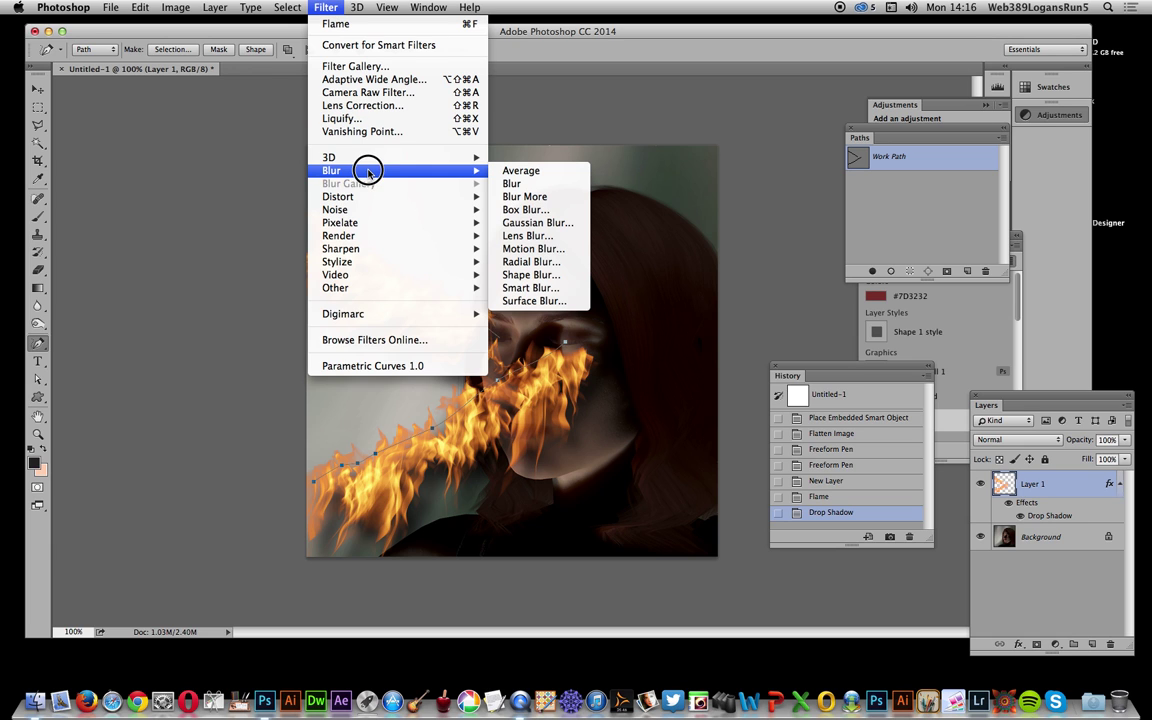
click(540, 222)
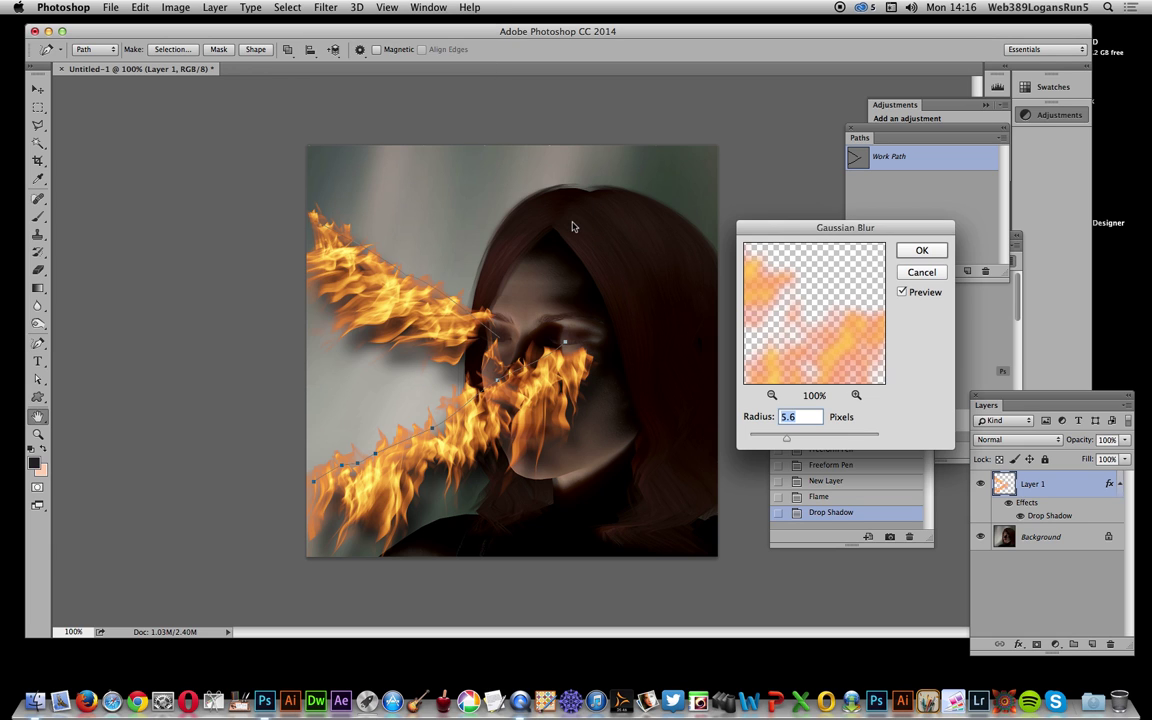
click(921, 251)
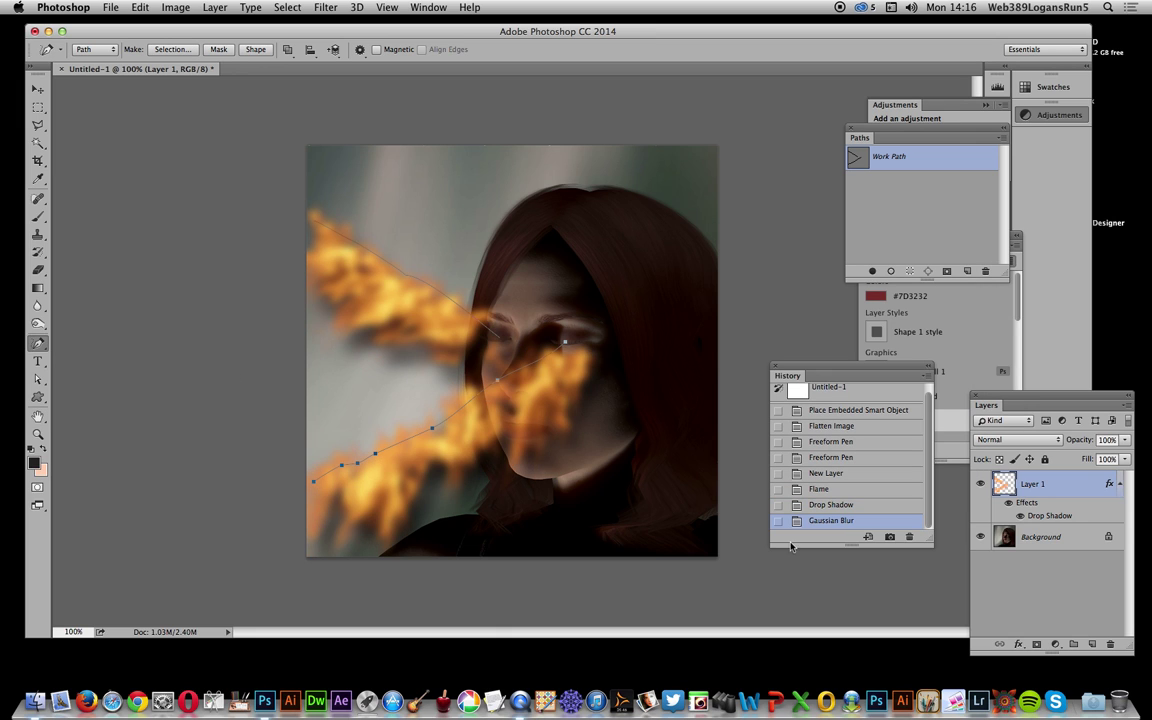